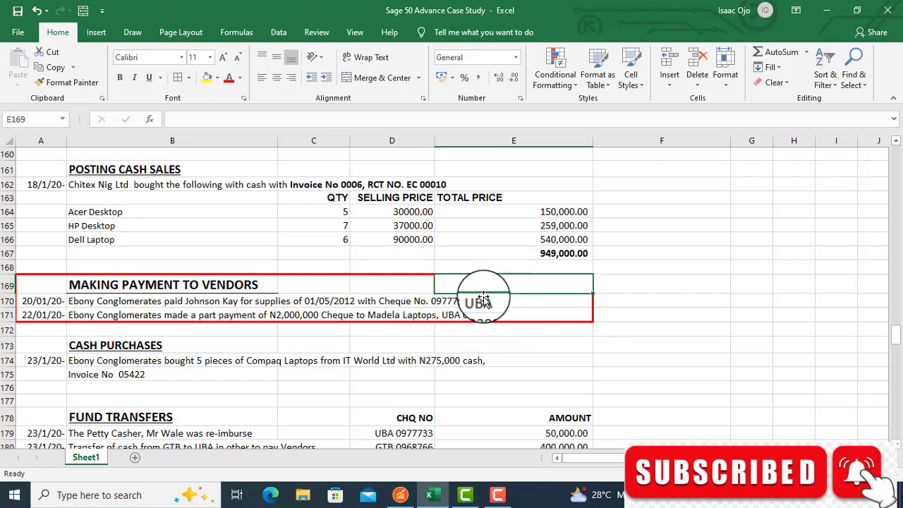
Switch to Sage 50 Accounting and open the vendor payment entry form
left_click(400, 496)
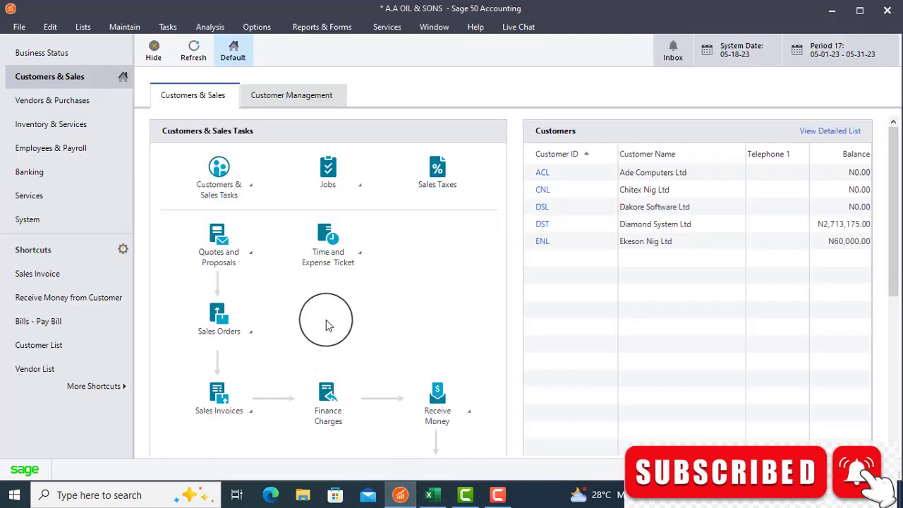
left_click(167, 27)
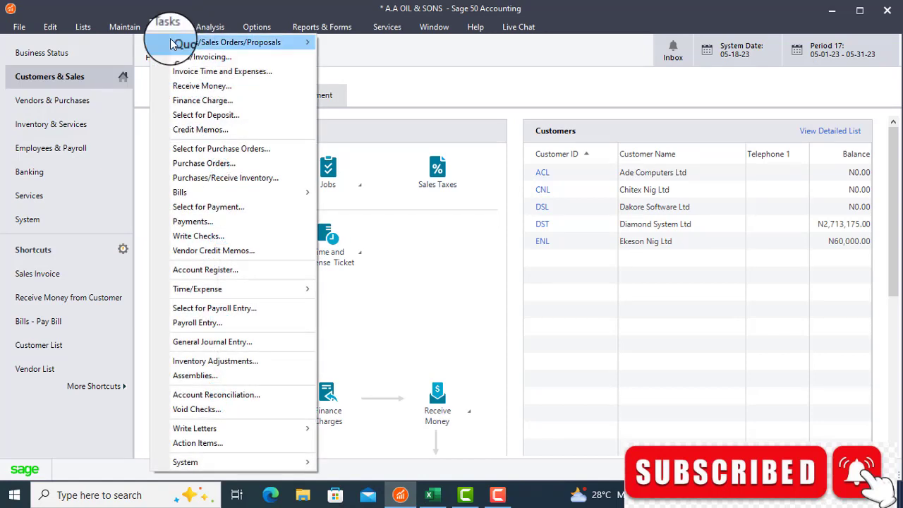
left_click(190, 223)
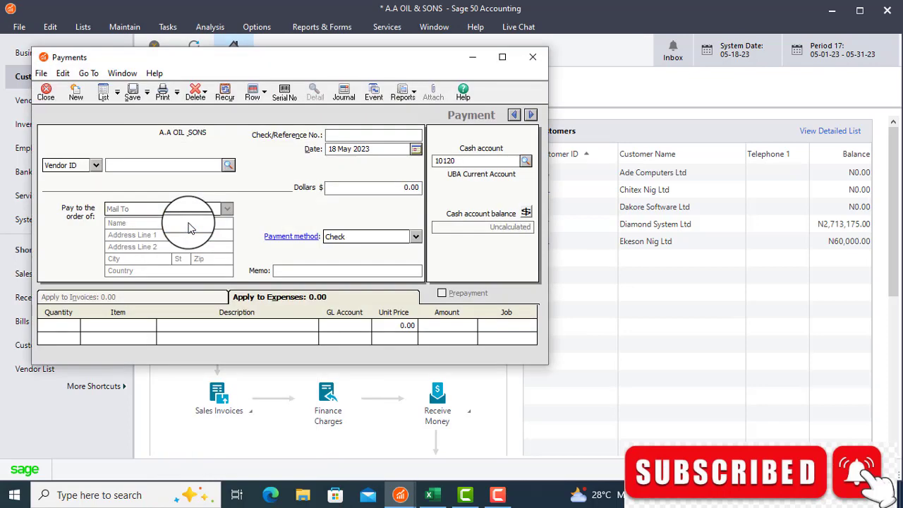
Consult the vendor payments in the Excel case study, choose Madela Laptops (MDL) as the payment's vendor, and maximize the payment window
left_click(231, 166)
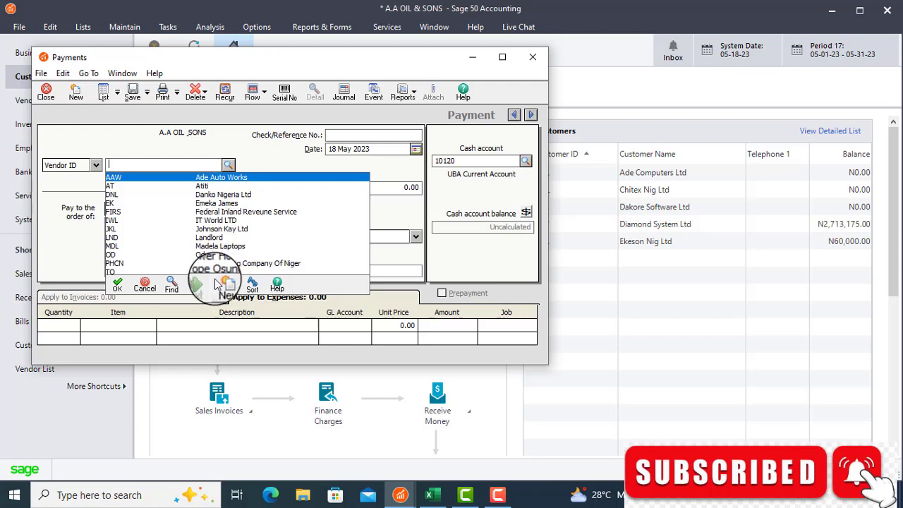
left_click(432, 495)
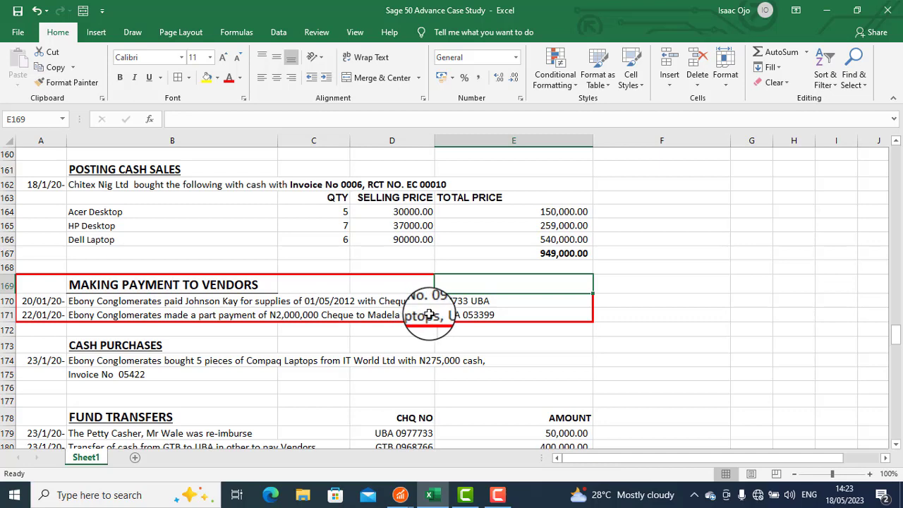
left_click(400, 495)
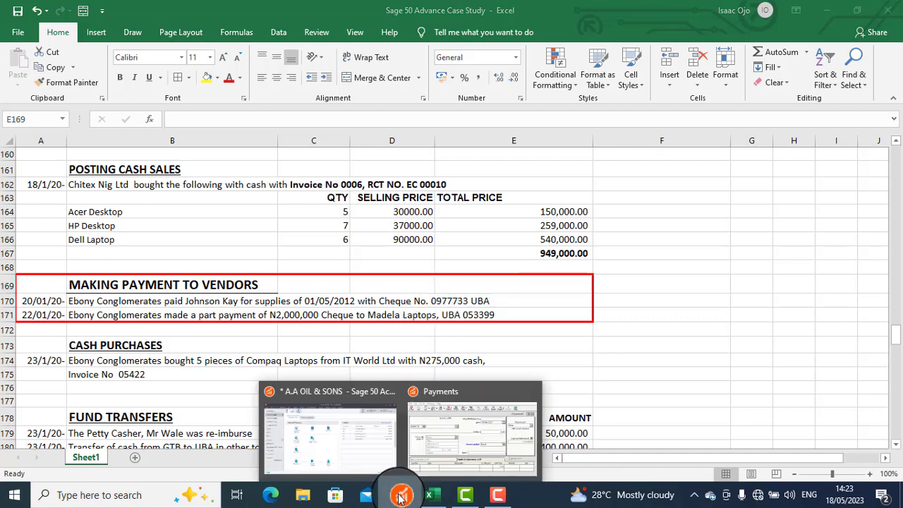
left_click(463, 438)
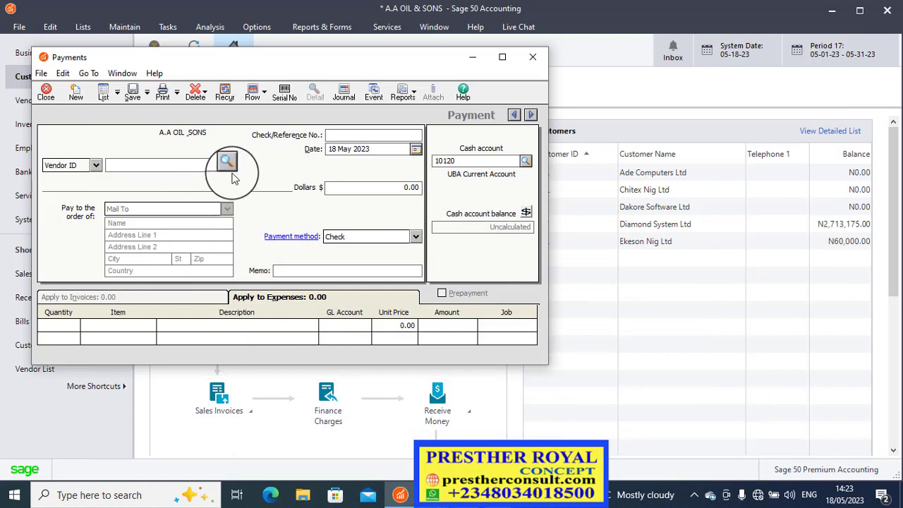
left_click(228, 166)
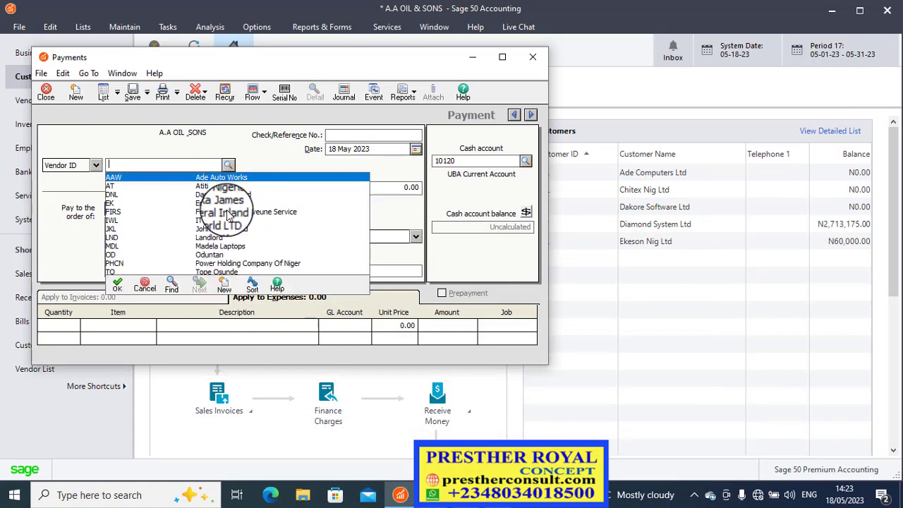
double_click(218, 247)
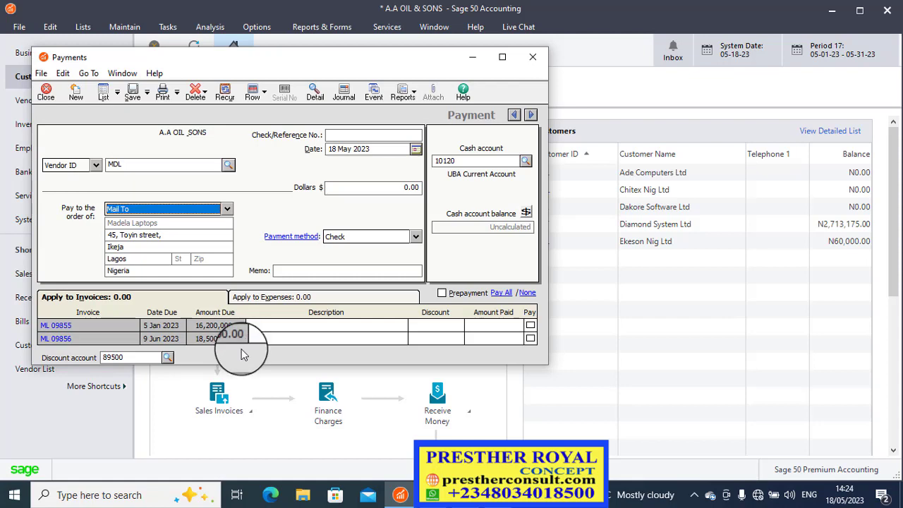
left_click(502, 57)
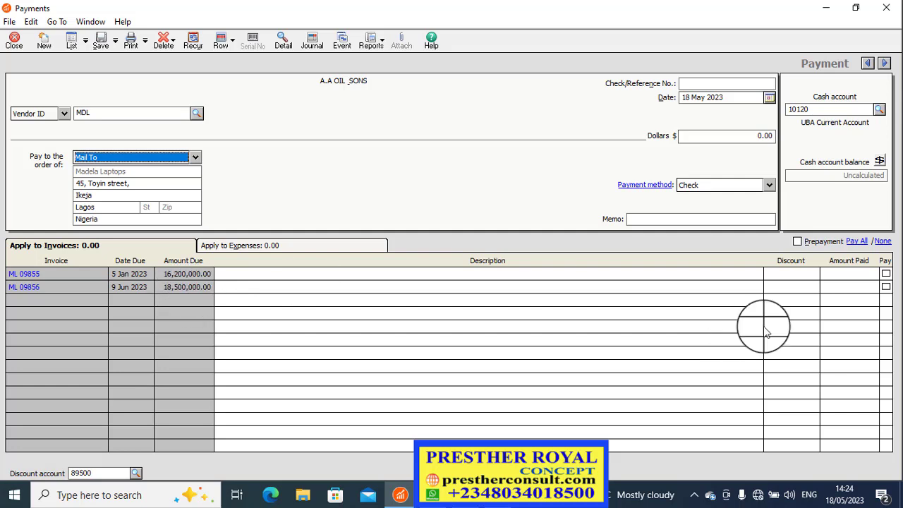
Look up the Madela Laptops cheque number in the Excel case study and enter UBA 053399 as the payment's check/reference number
left_click(846, 287)
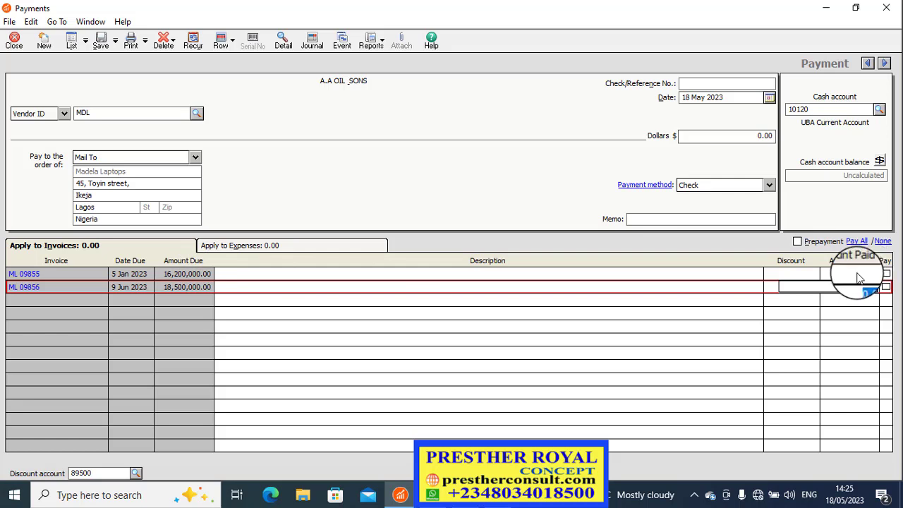
left_click(858, 275)
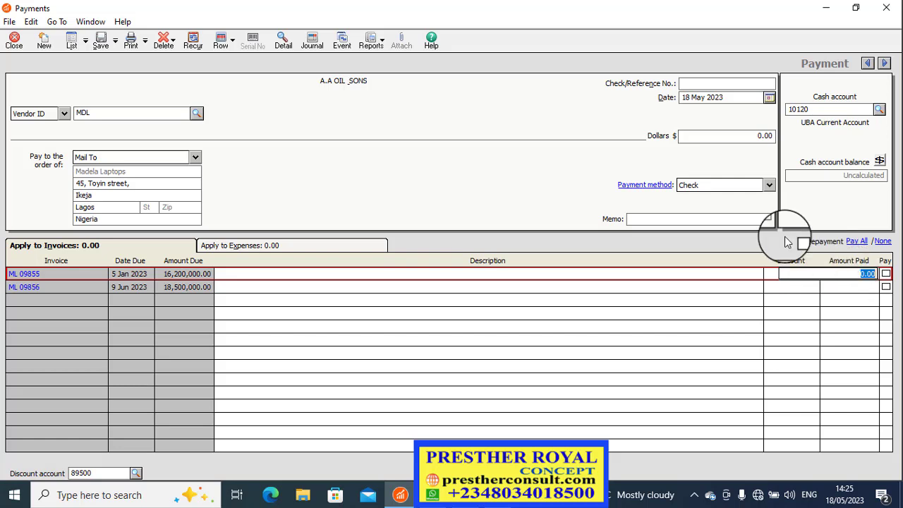
left_click(728, 83)
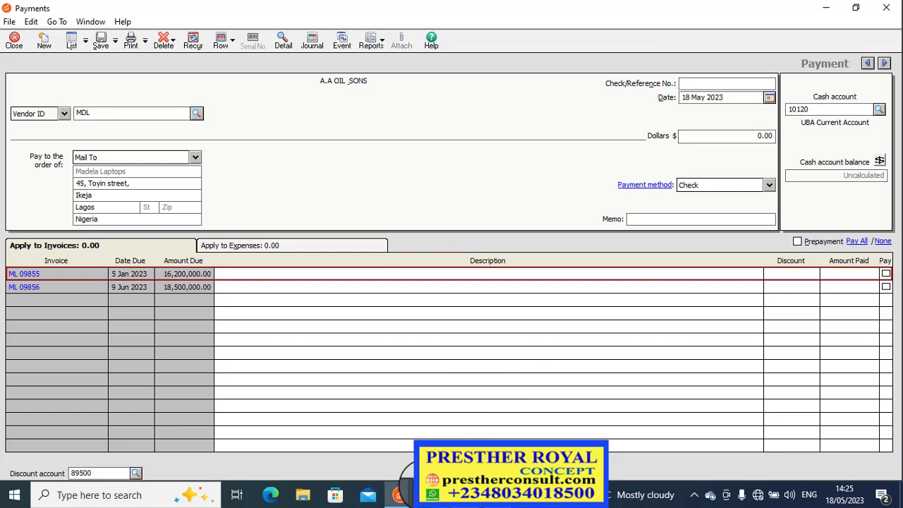
mouse_move(431, 494)
left_click(432, 431)
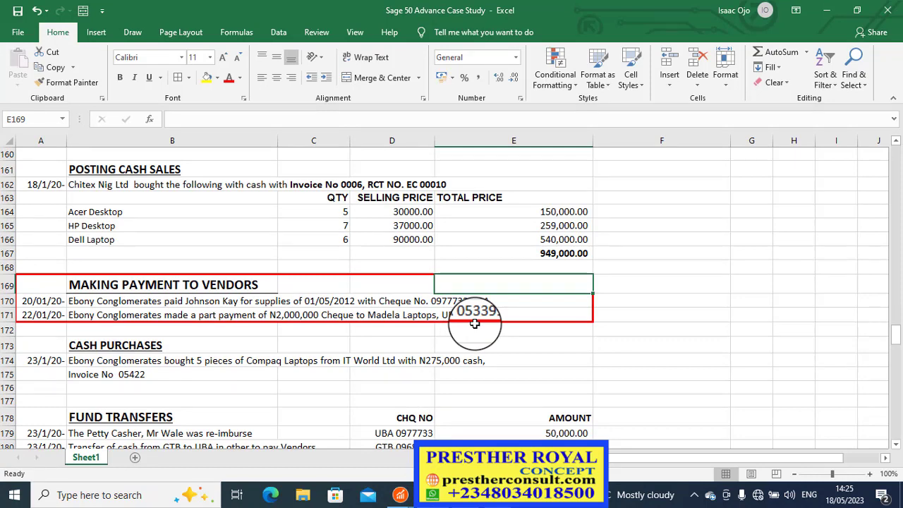
left_click(823, 12)
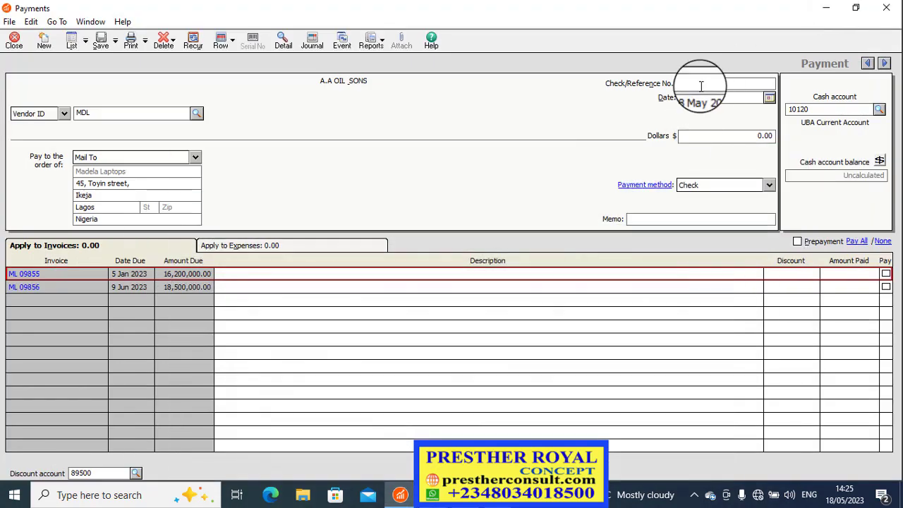
type("053399")
key("Home")
type("UB")
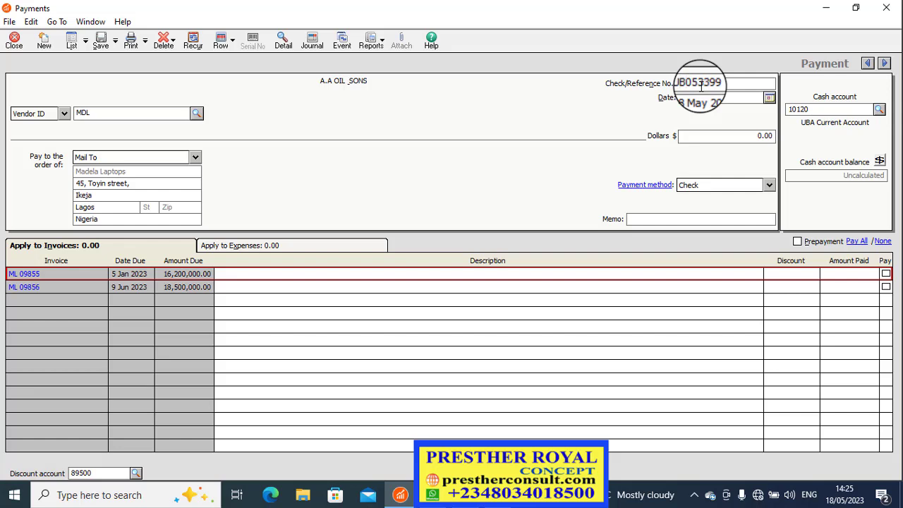
type("A")
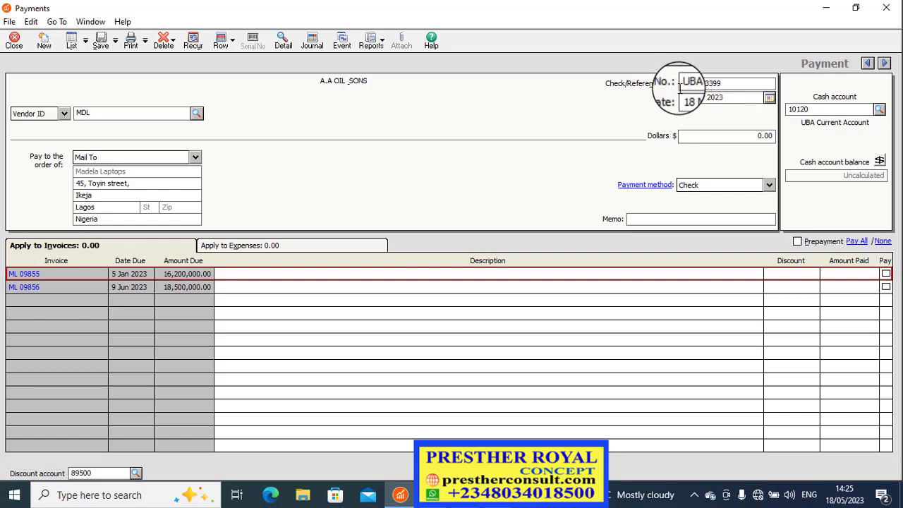
Set the payment date to 18 May 2023
left_click(771, 99)
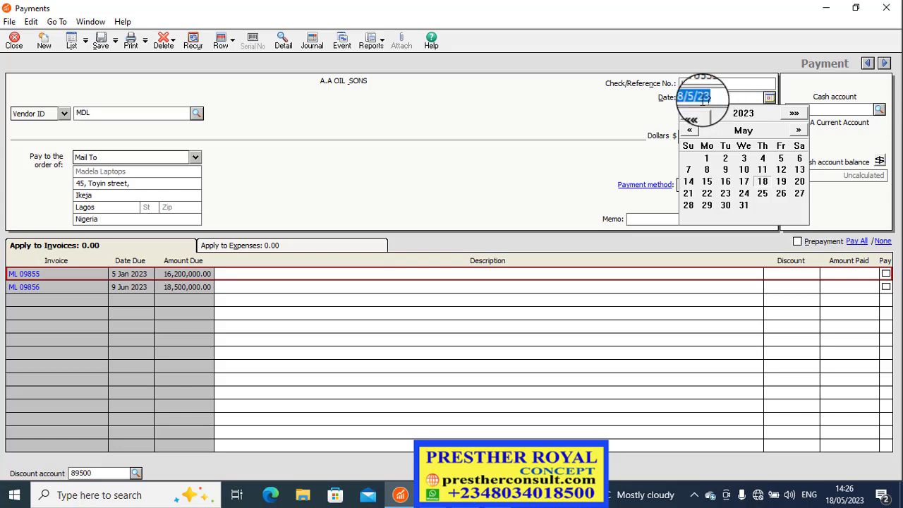
left_click(770, 99)
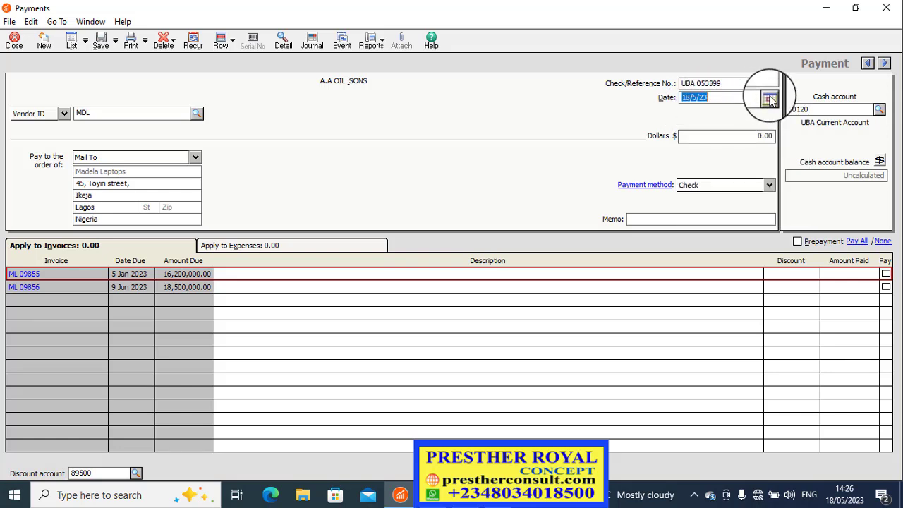
left_click(770, 99)
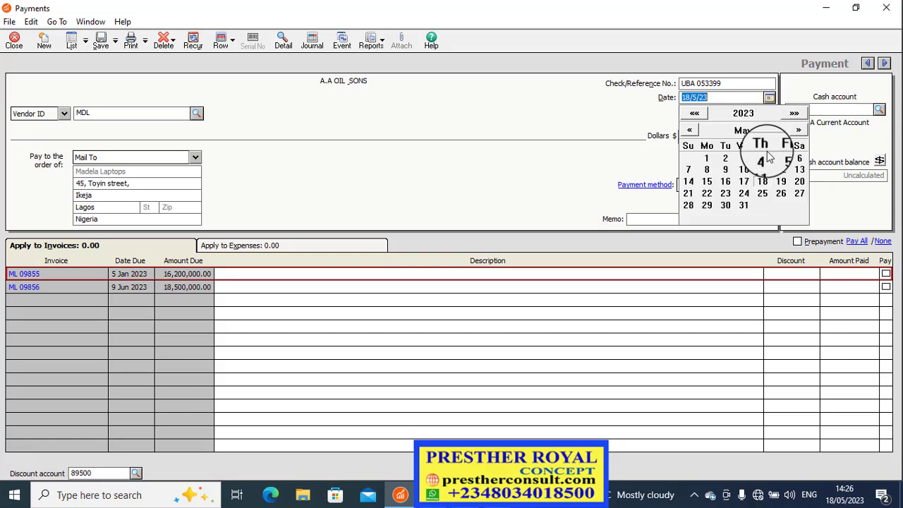
left_click(764, 183)
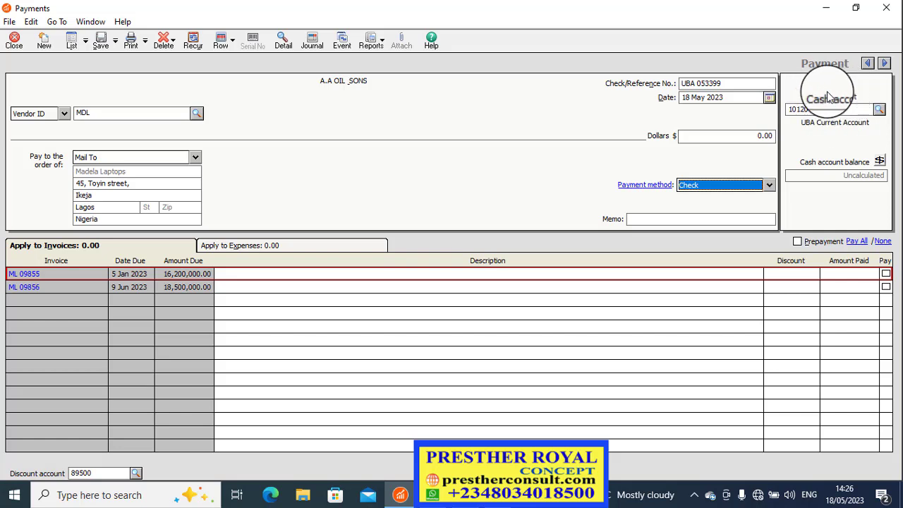
Select the UBA Current Account as the cash account, recheck the Excel case study, and calculate the cash account balance
left_click(878, 110)
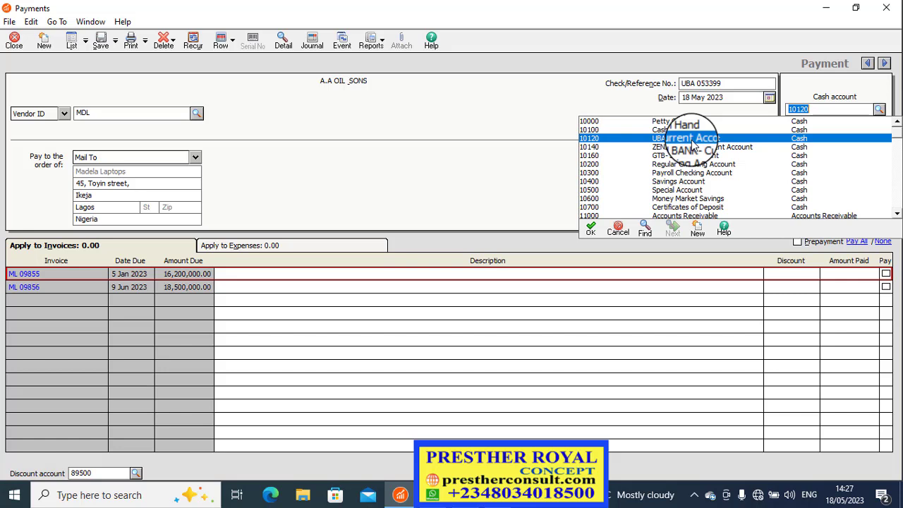
left_click(693, 139)
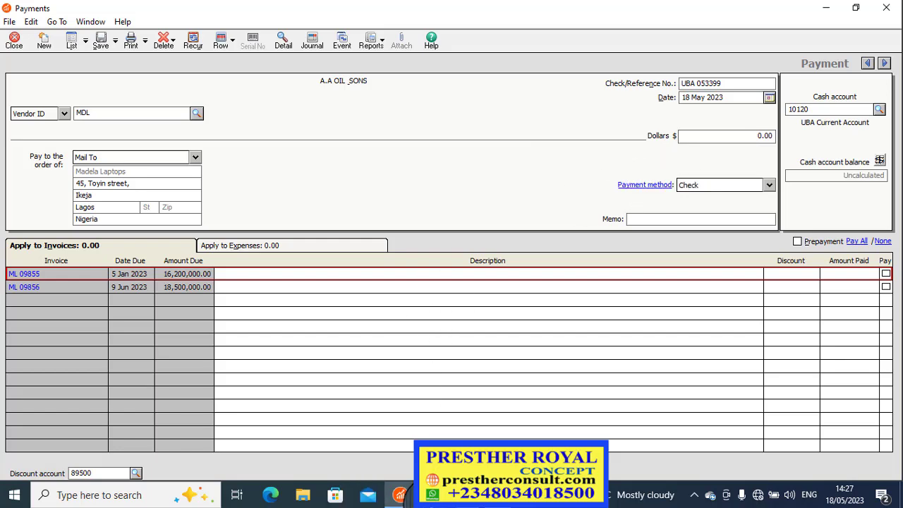
left_click(432, 498)
left_click(432, 498)
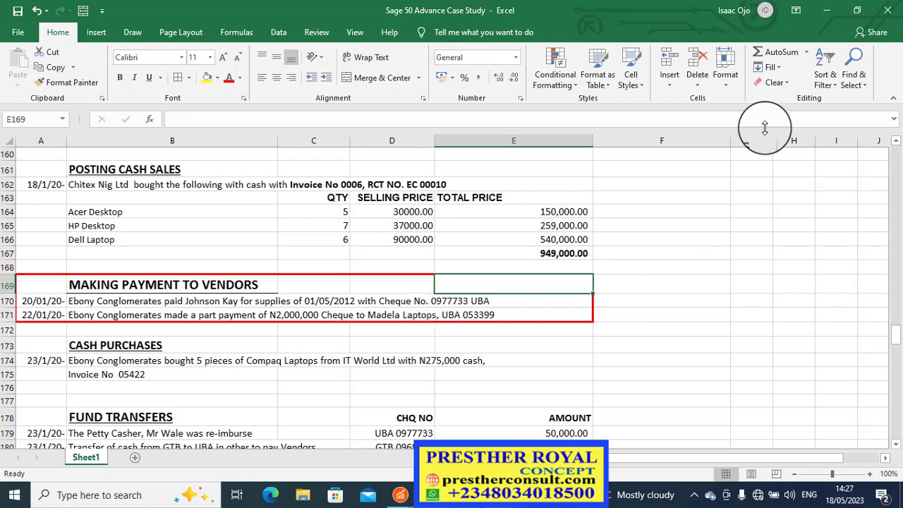
left_click(826, 10)
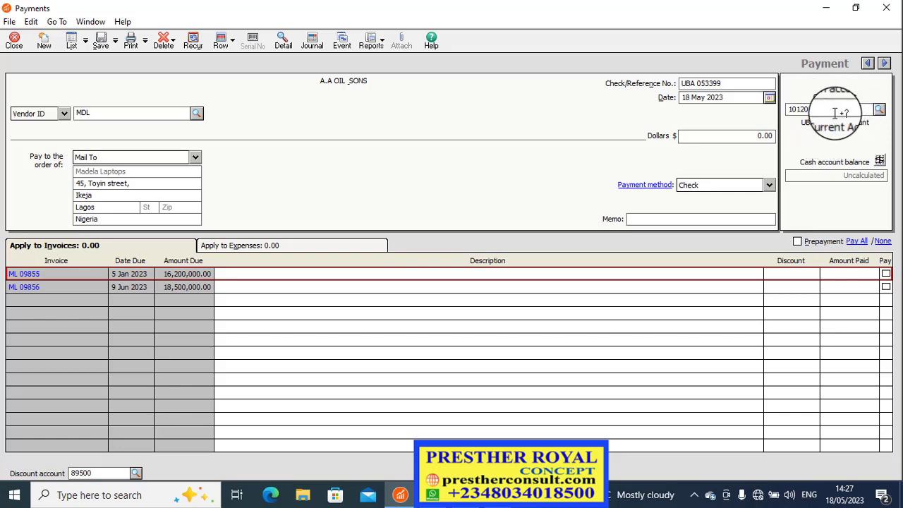
left_click(879, 161)
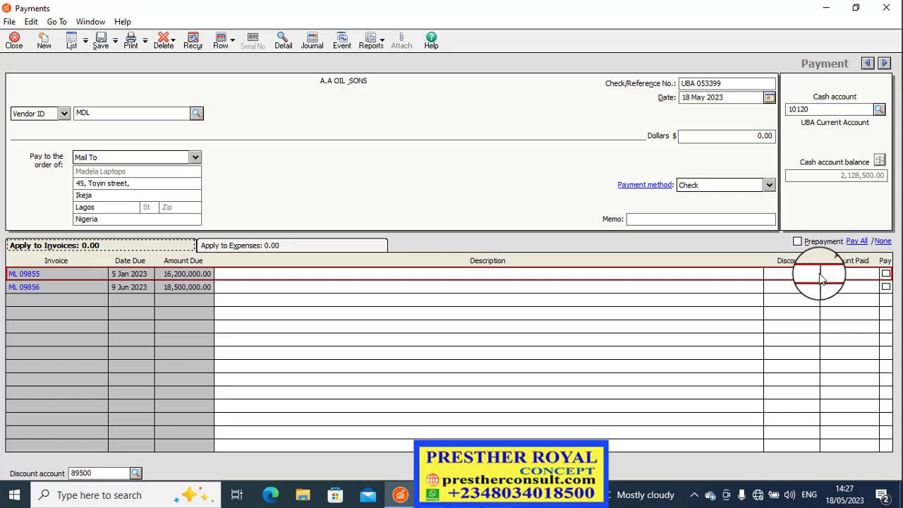
left_click(501, 279)
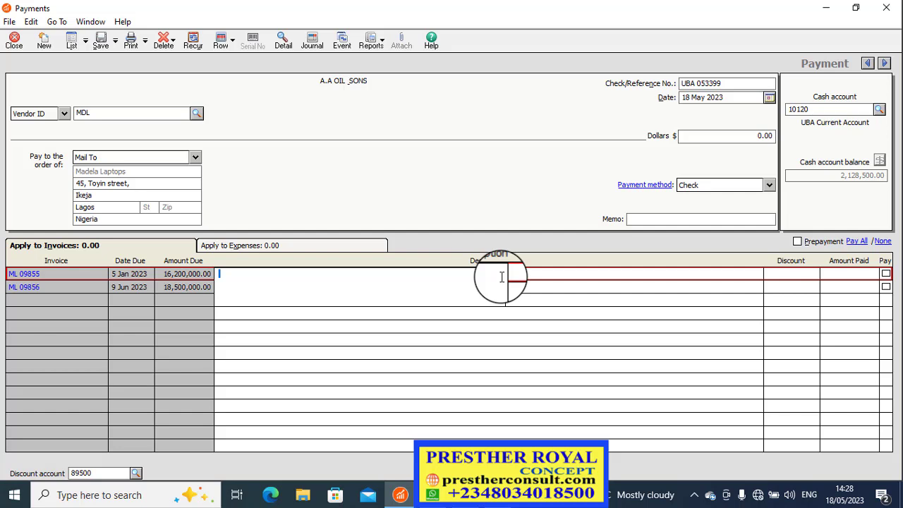
type("PAT PAYMENT TO JOHNSON ")
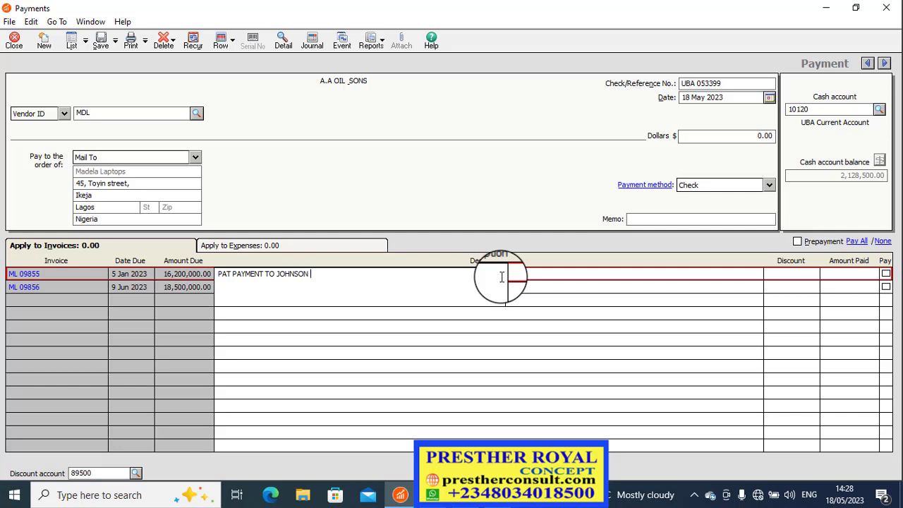
type("KAY")
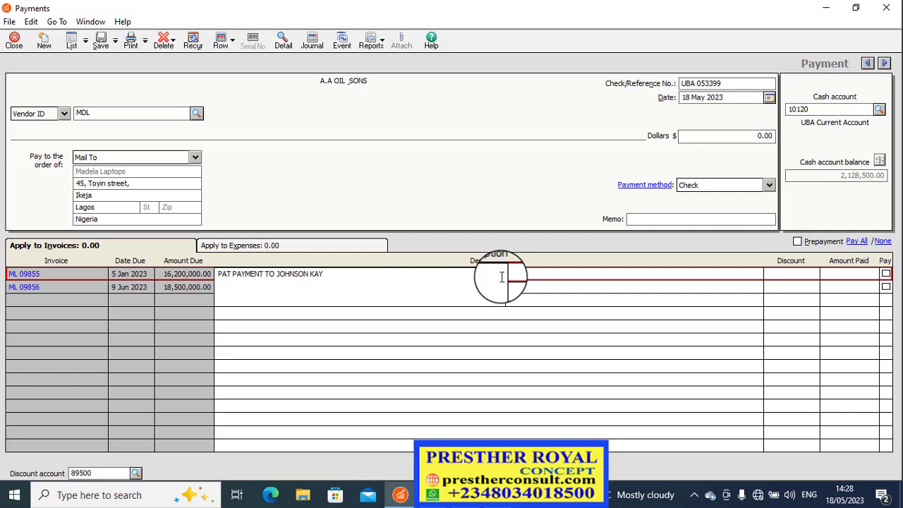
Set the amount paid on invoice ML 09855 to 2,000,000.00
left_click(855, 274)
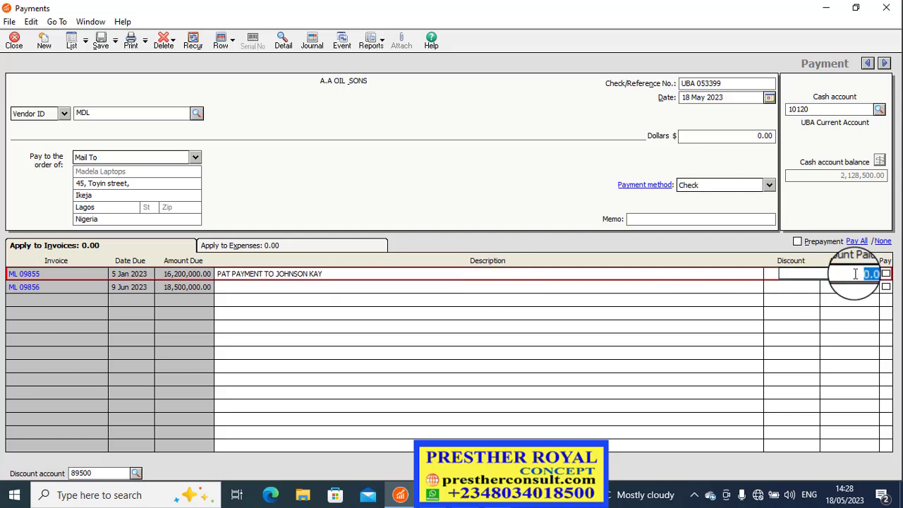
key("BackSpace")
type("200,000")
key("Tab")
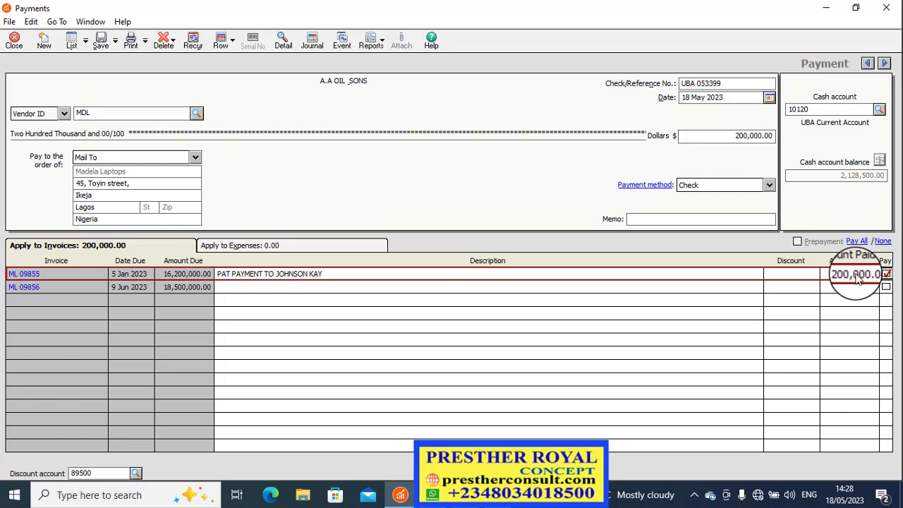
left_click(856, 274)
type("0")
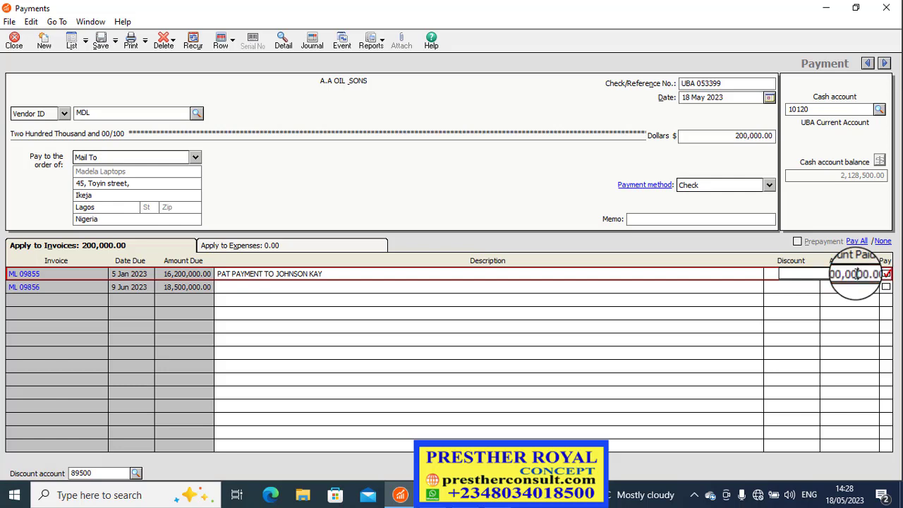
key("Tab")
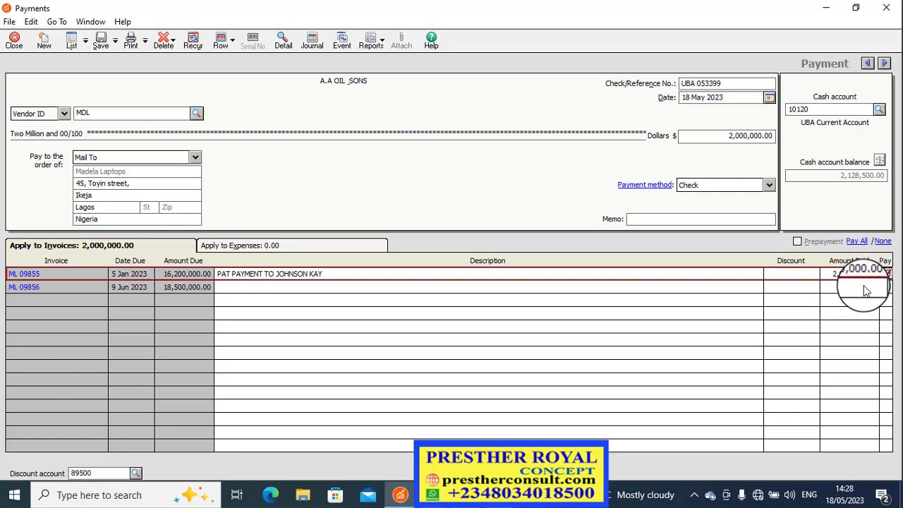